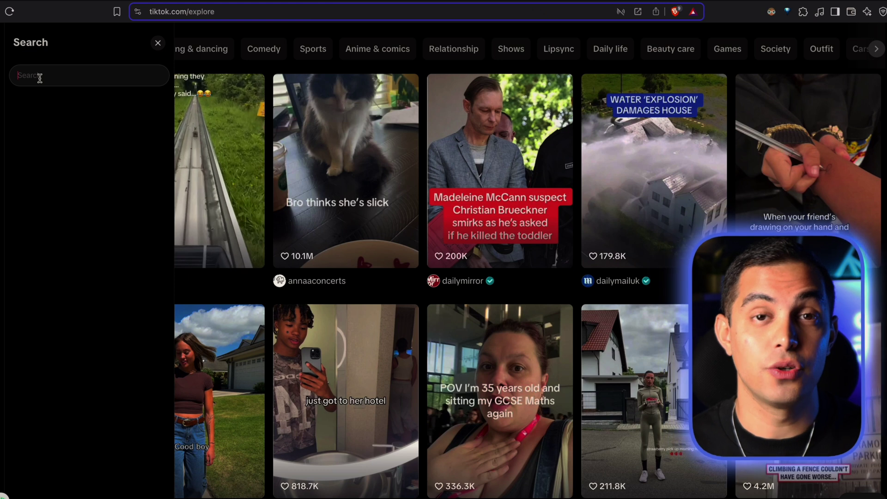
- Search TikTok for 'viral podcast clip' and scroll through the Top results grid
{"action": "type", "text": "viral"}
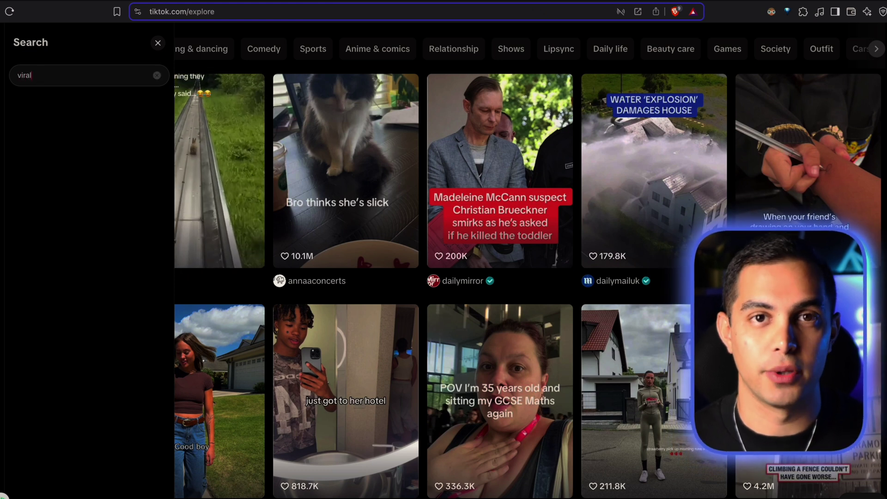
{"action": "type", "text": " podcast"}
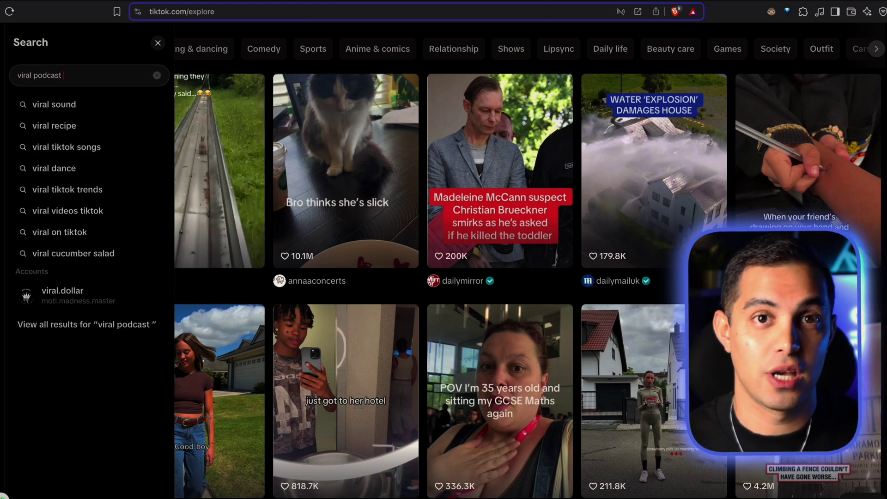
{"action": "type", "text": " clip"}
{"action": "key", "text": "Return"}
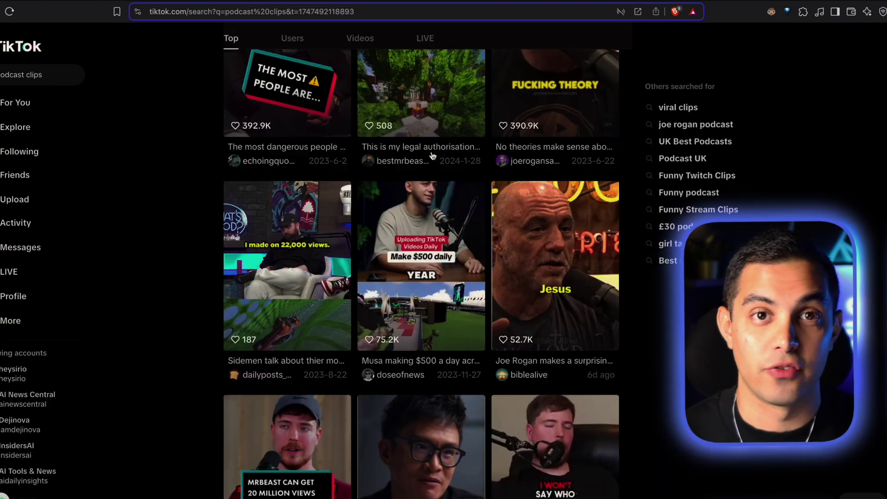
{"action": "scroll", "coordinate": [429, 187], "scroll_direction": "down", "scroll_amount": 8}
{"action": "scroll", "coordinate": [429, 187], "scroll_direction": "down", "scroll_amount": 20}
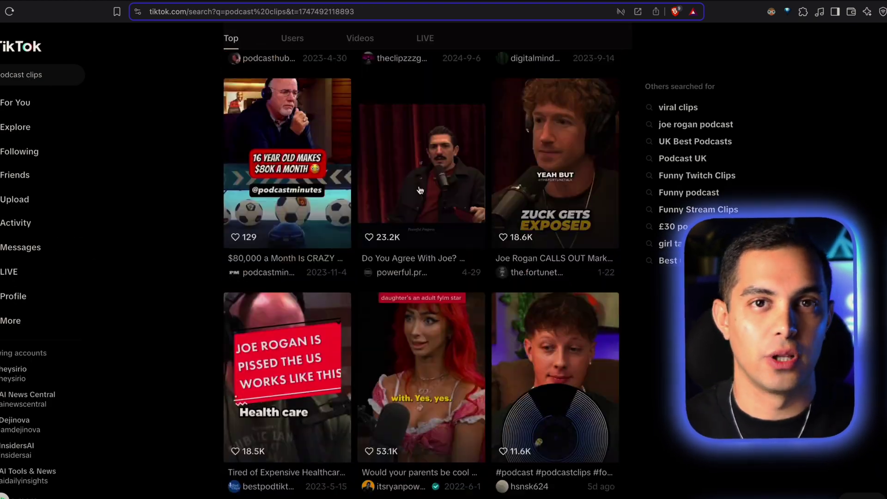
{"action": "scroll", "coordinate": [568, 210], "scroll_direction": "down", "scroll_amount": 20}
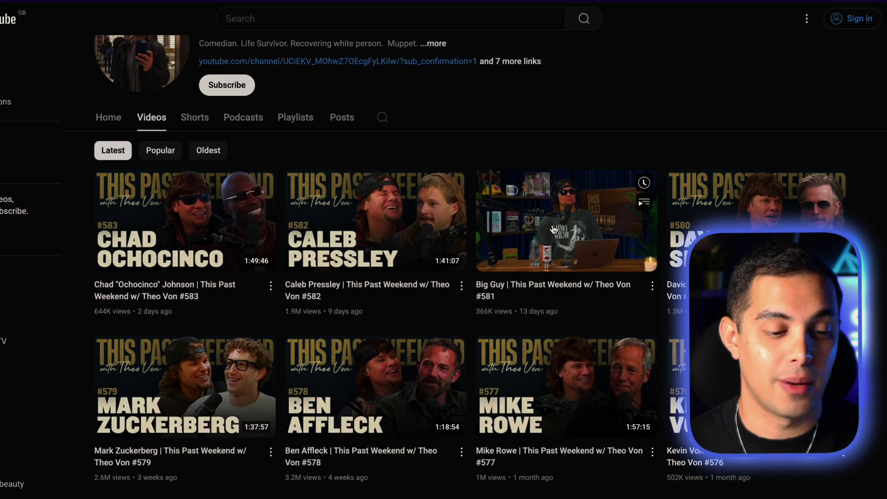
- Open a YouTube podcast episode and capture a vertical screenshot framing the guest at the microphone
{"action": "mouse_move", "coordinate": [207, 374]}
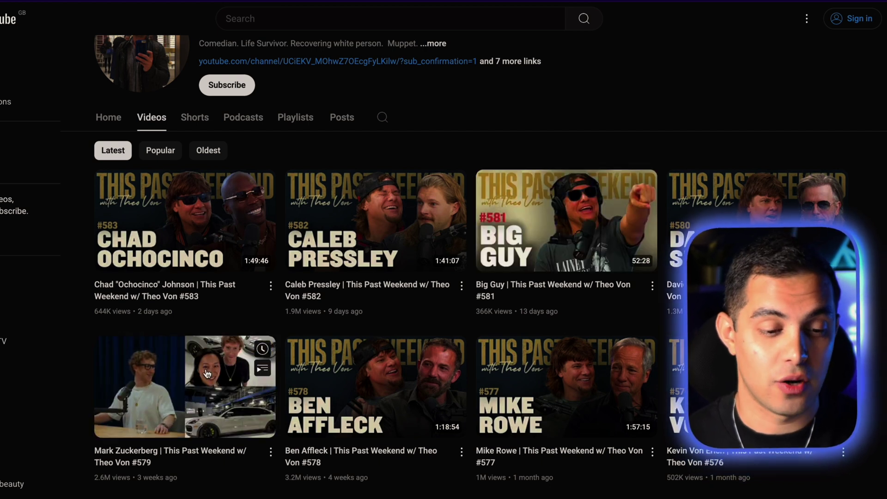
{"action": "left_click", "coordinate": [207, 373]}
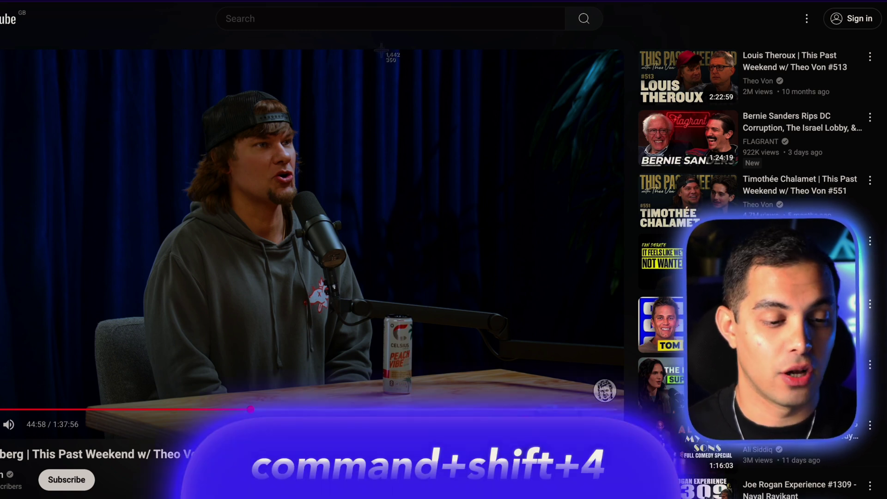
{"action": "left_click_drag", "start_coordinate": [386, 49], "coordinate": [134, 408]}
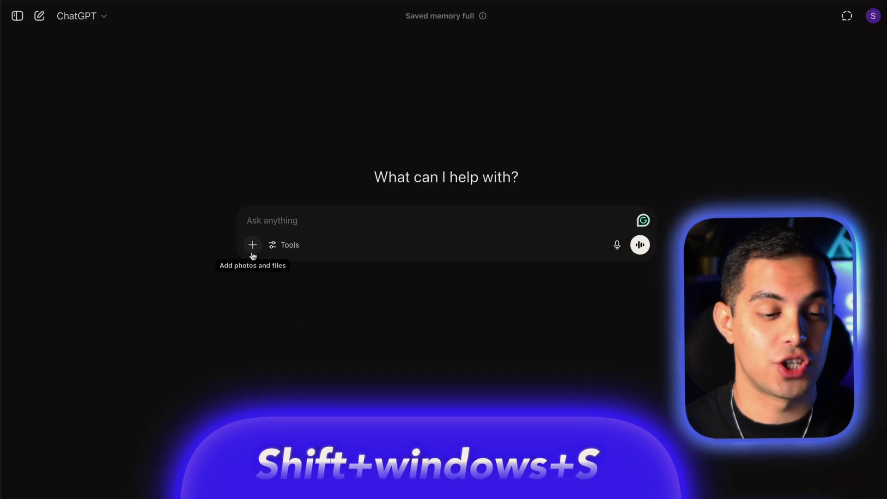
- Send ChatGPT the guest screenshot with a prompt to make him a baby, keeping everything else identical
{"action": "left_click", "coordinate": [253, 254]}
{"action": "key", "text": "ctrl+v"}
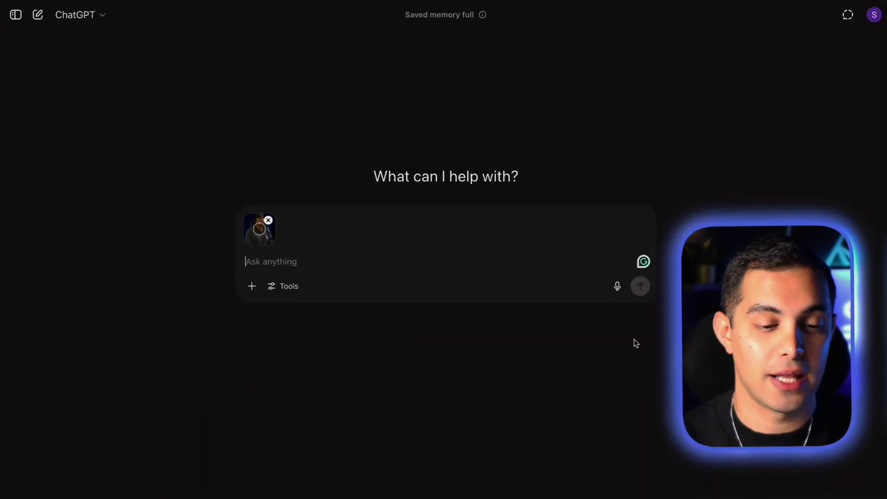
{"action": "type", "text": "Turn this person into a baby version of themselves while keeping their key features recognizable Make sure traits like their face shape, hair color, eye shape, skin tone, and any other unique details stay consistent so it’s clearly the same person, just younger. Also, don’t change anything else in the image—keep the same clothes, background, lighting, and accessories. The only difference should be their age."}
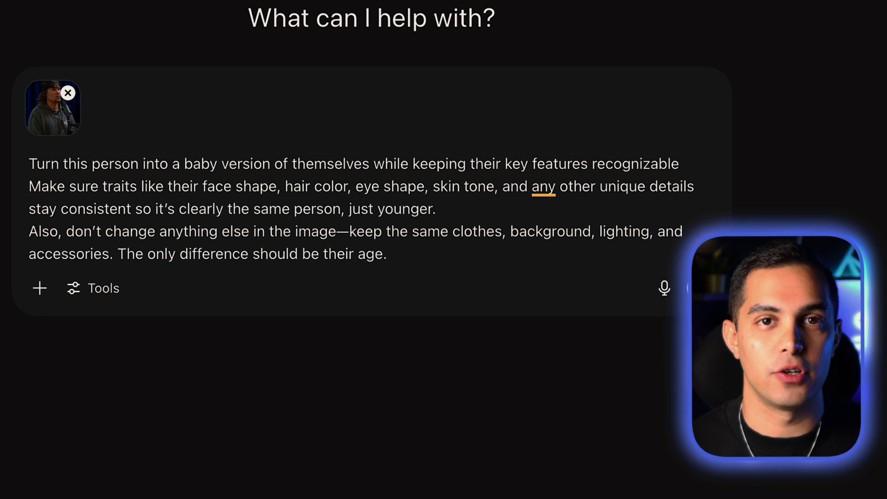
{"action": "key", "text": "Return"}
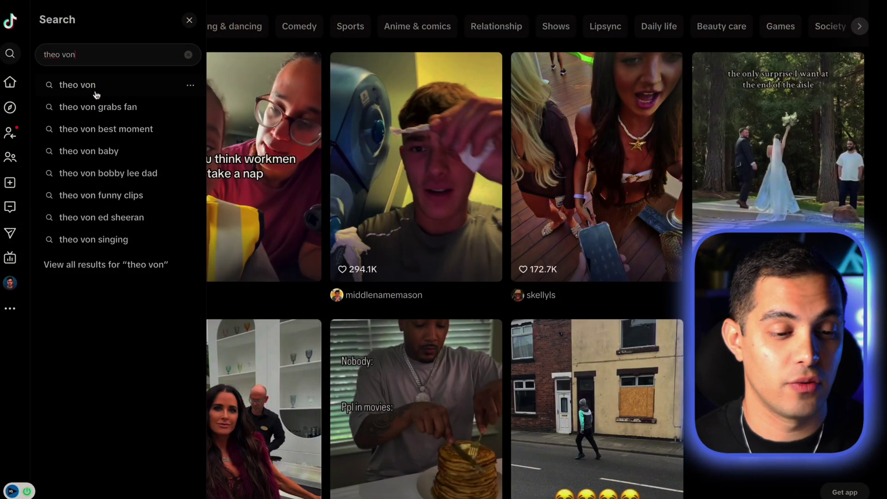
- Open a clip from Theo Von's TikTok profile video grid and copy its link
{"action": "left_click", "coordinate": [96, 86]}
{"action": "scroll", "coordinate": [465, 328], "scroll_direction": "down", "scroll_amount": 3}
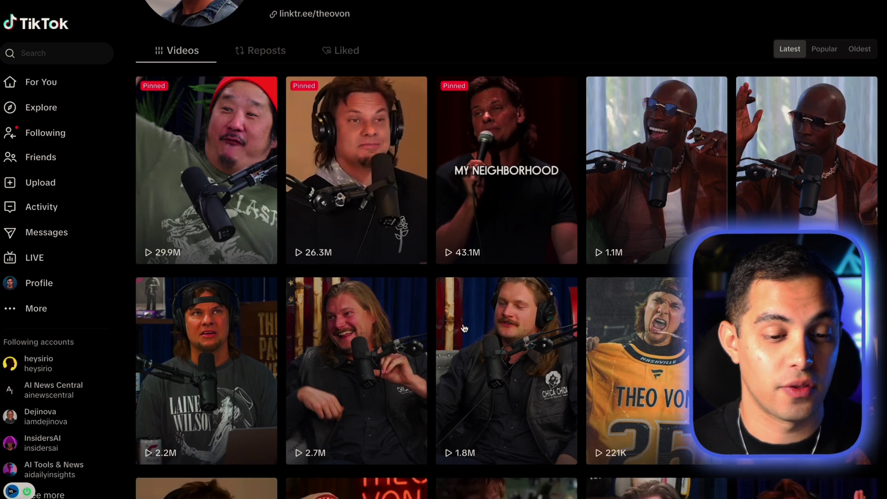
{"action": "scroll", "coordinate": [464, 329], "scroll_direction": "down", "scroll_amount": 5}
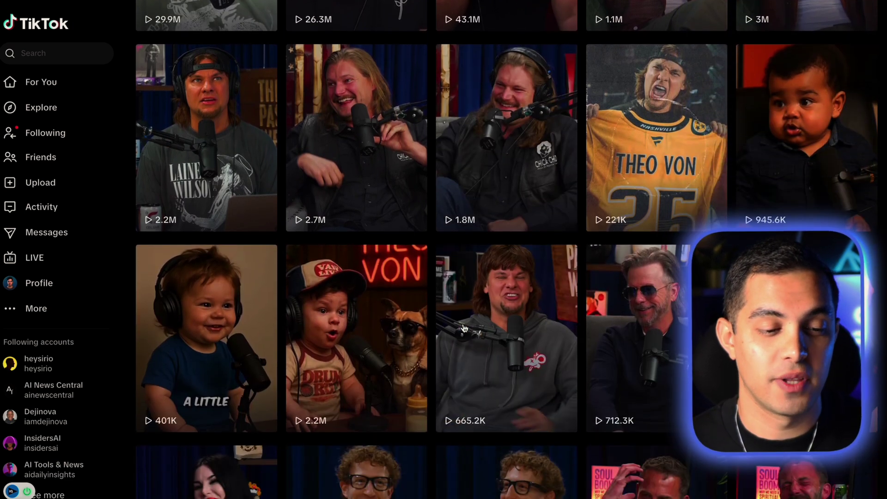
{"action": "scroll", "coordinate": [464, 328], "scroll_direction": "down", "scroll_amount": 7}
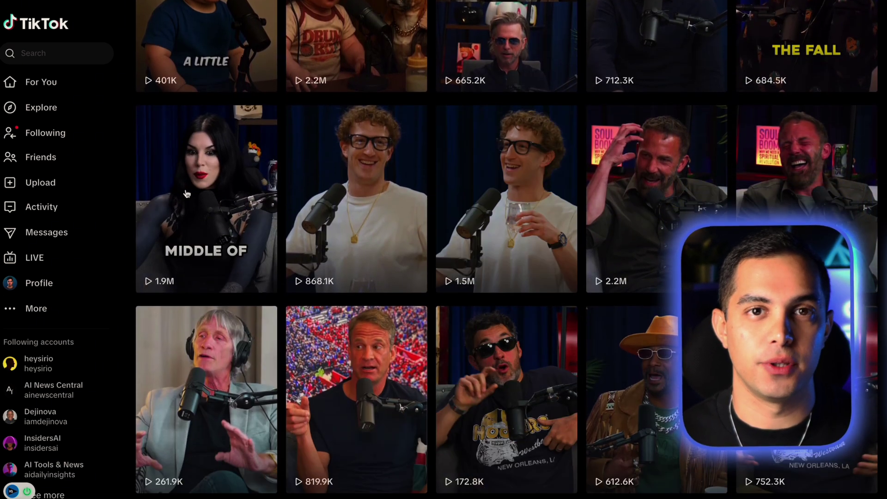
{"action": "left_click", "coordinate": [187, 193]}
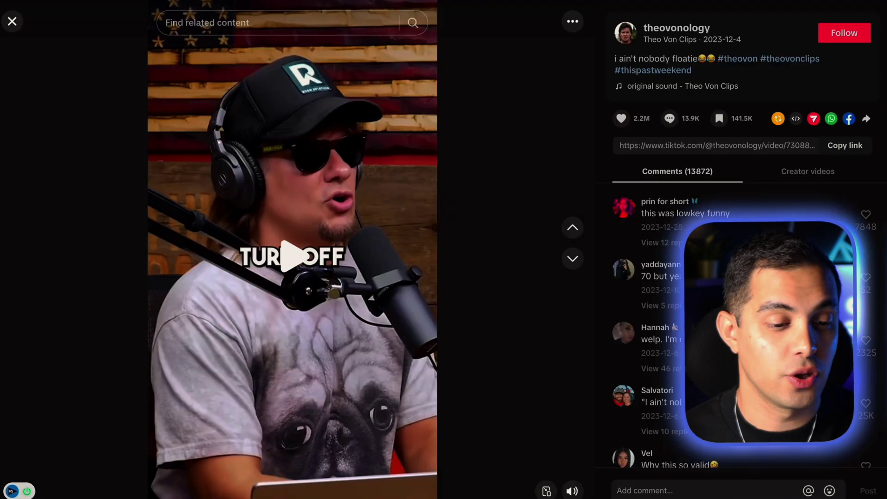
{"action": "right_click", "coordinate": [283, 9]}
{"action": "left_click", "coordinate": [299, 65]}
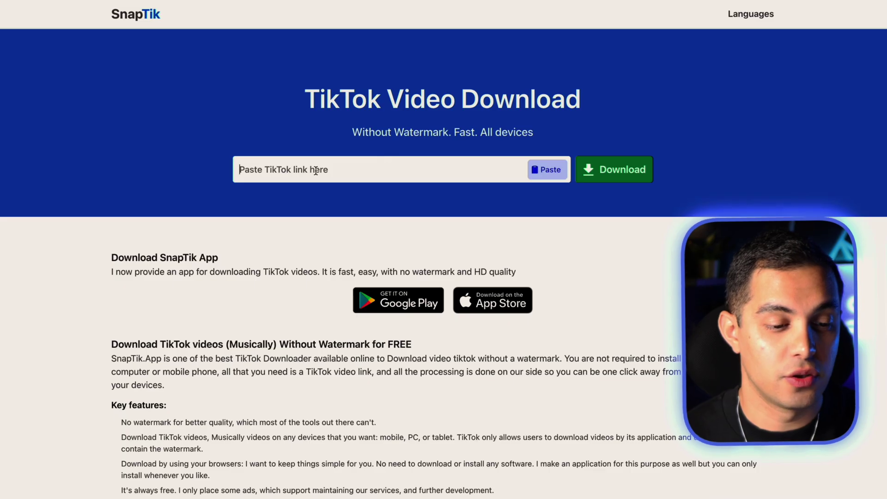
- Paste the Theo Von clip link into SnapTik and start the watermark-free download
{"action": "right_click", "coordinate": [303, 169]}
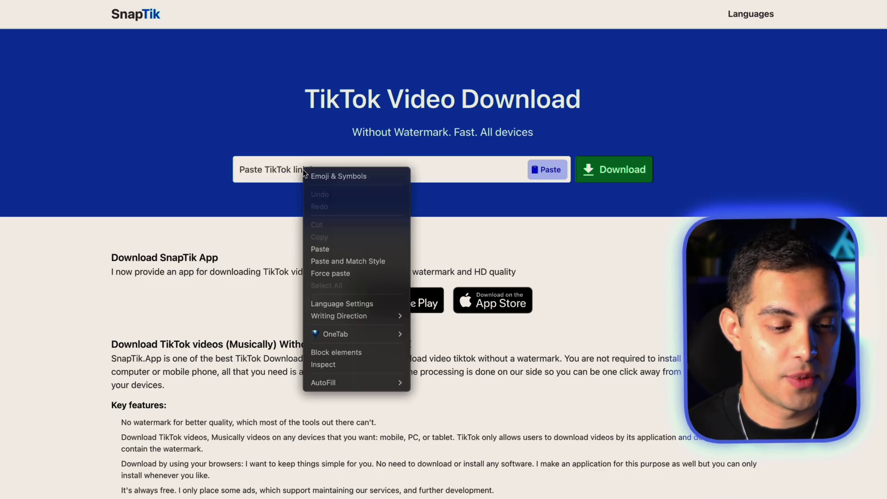
{"action": "left_click", "coordinate": [346, 248]}
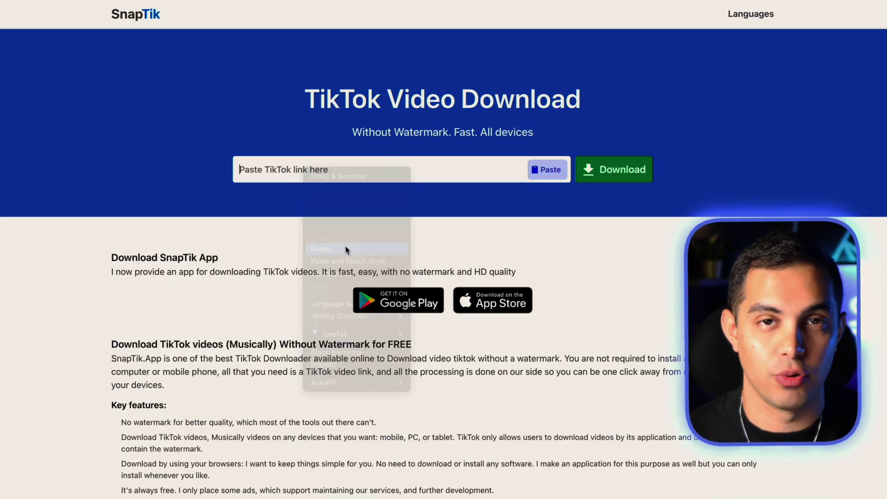
{"action": "left_click", "coordinate": [604, 173]}
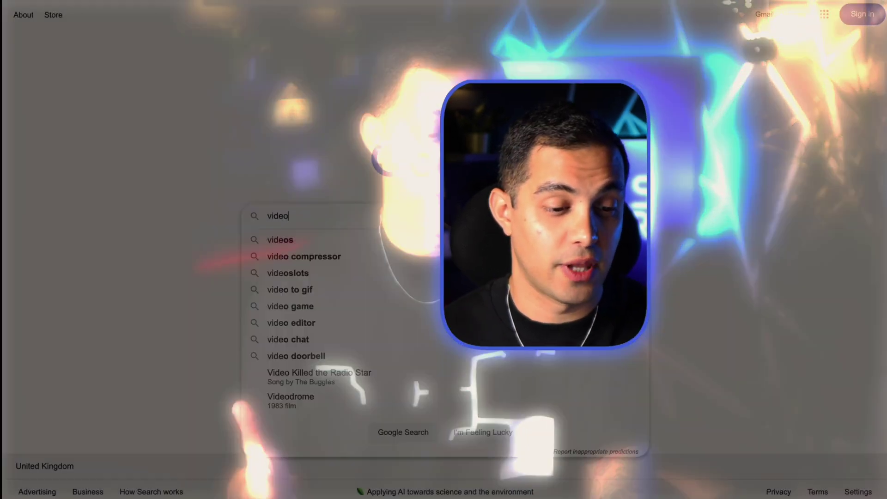
- Convert the downloaded SnapTik clip to a 430.20 KB MP3 with FreeConvert and save it to Downloads
{"action": "type", "text": "to"}
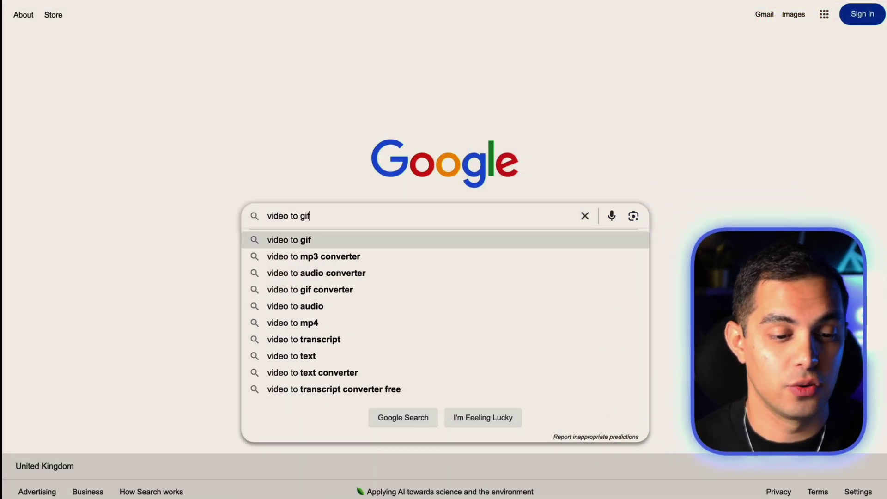
{"action": "type", "text": " gif"}
{"action": "key", "text": "Down"}
{"action": "key", "text": "Return"}
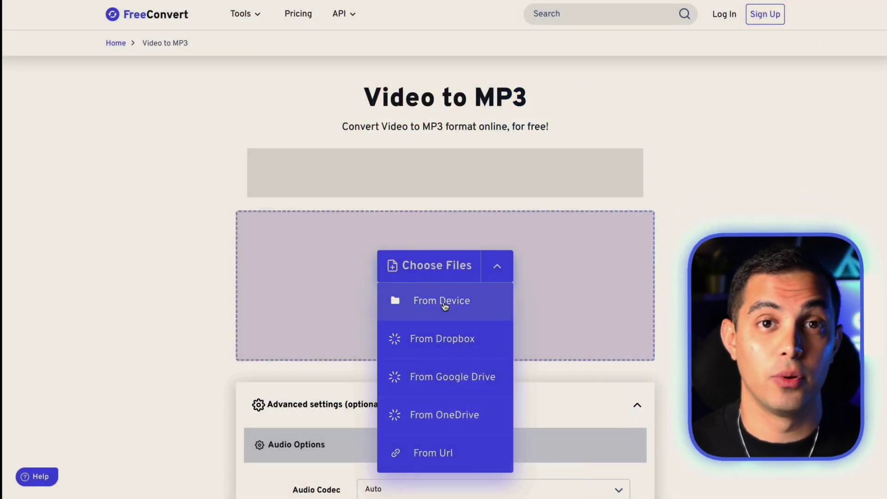
{"action": "left_click", "coordinate": [442, 302]}
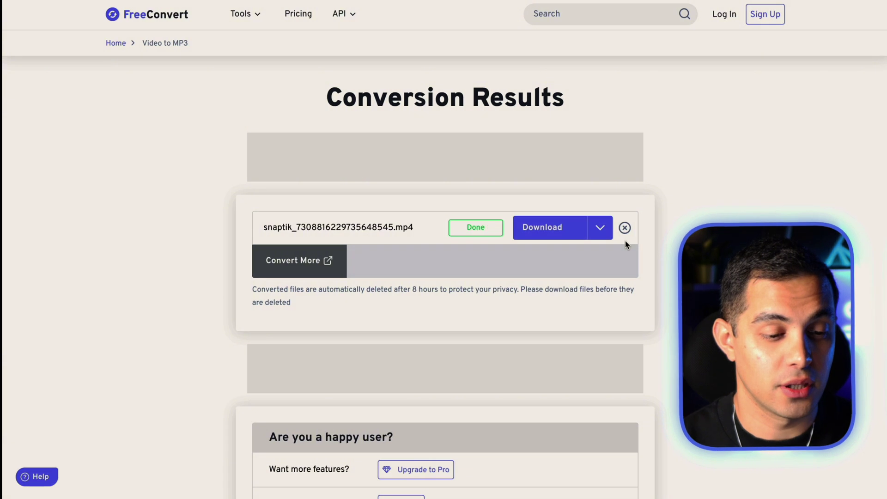
{"action": "left_click", "coordinate": [551, 235]}
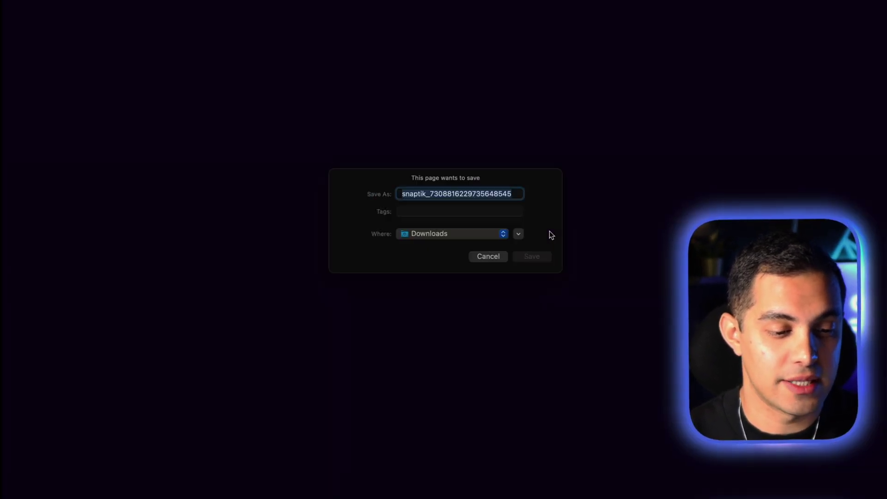
{"action": "left_click", "coordinate": [540, 267]}
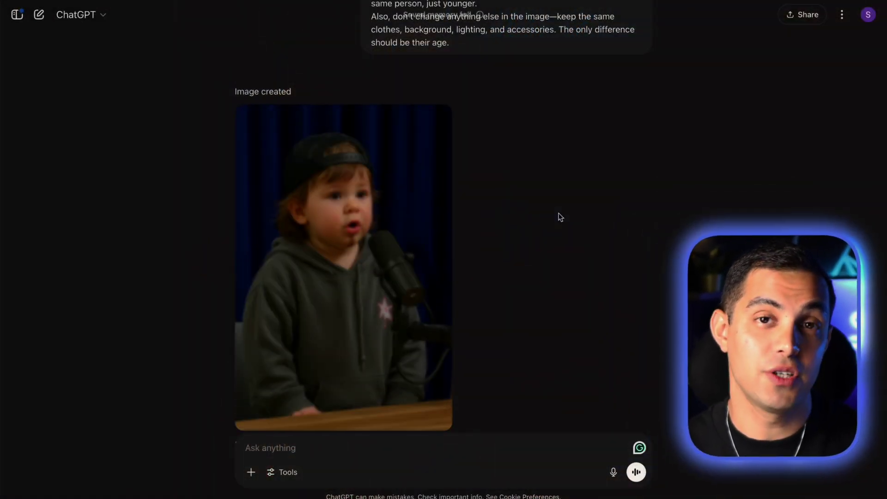
- View ChatGPT's generated baby image of the guest in the full-screen viewer
{"action": "left_click", "coordinate": [377, 221]}
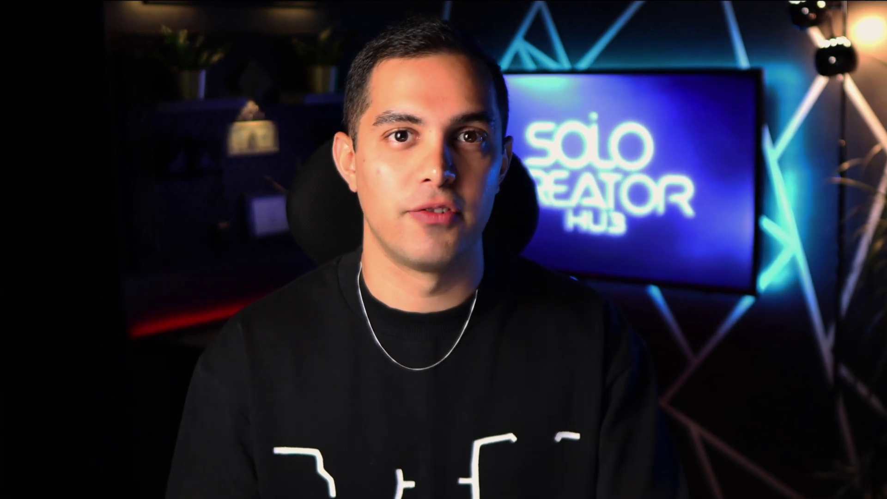
{"action": "left_click", "coordinate": [210, 477]}
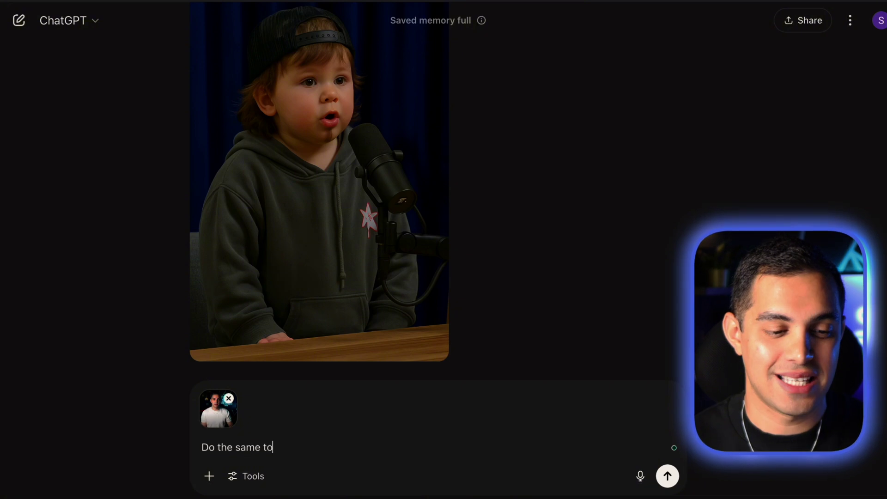
- Send the presenter's studio photo with the baby prompt and open the generated image full size
{"action": "key", "text": "Return"}
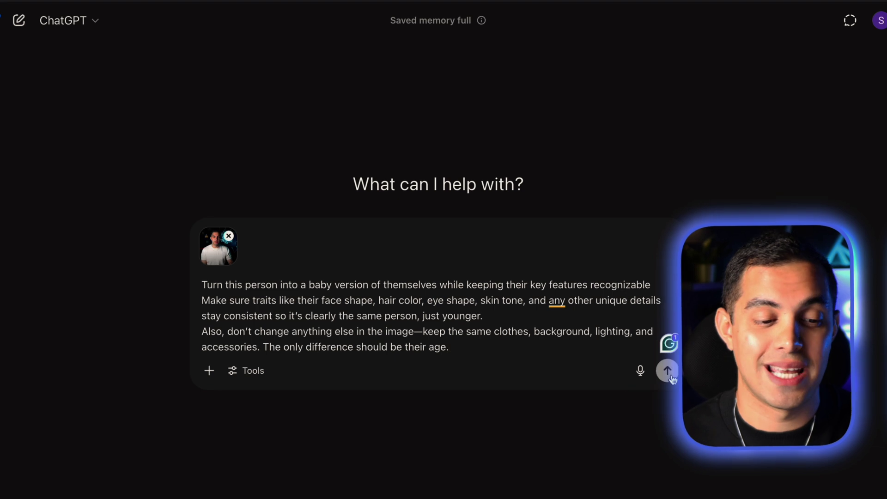
{"action": "scroll", "coordinate": [317, 241], "scroll_direction": "down", "scroll_amount": 5}
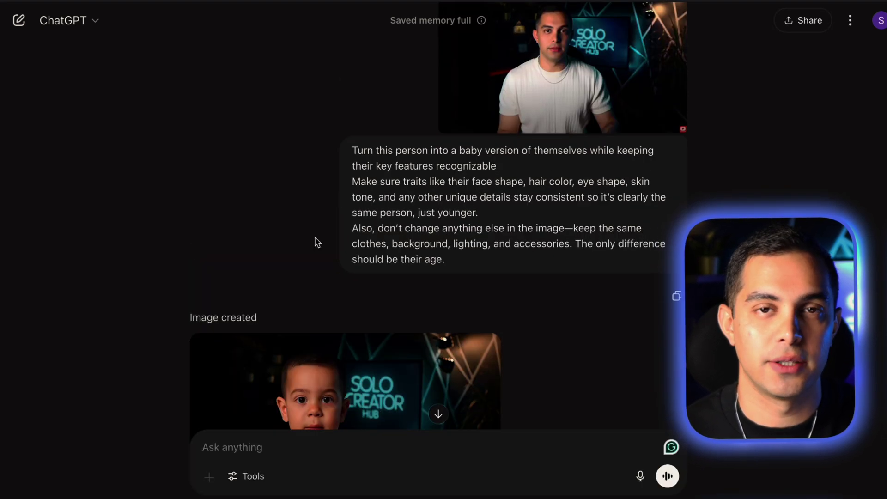
{"action": "left_click", "coordinate": [322, 249]}
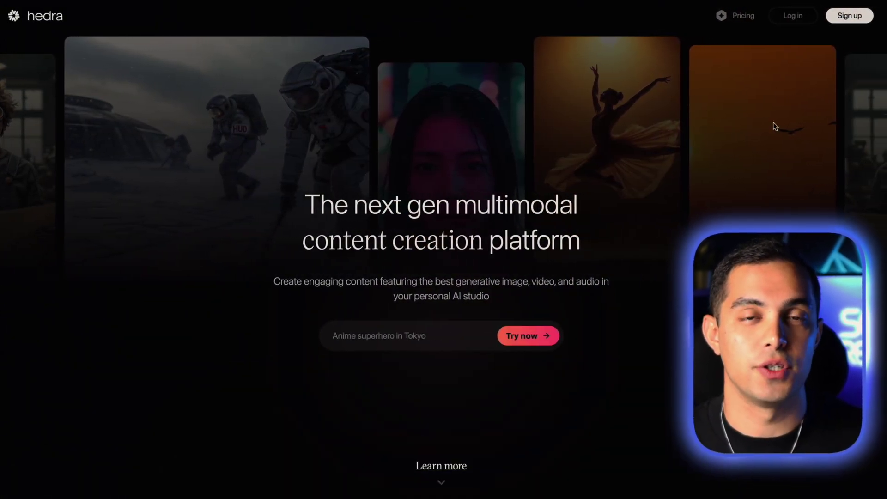
- Reach Hedra's Welcome page from the Try now box and sign in with Google
{"action": "left_click", "coordinate": [382, 340]}
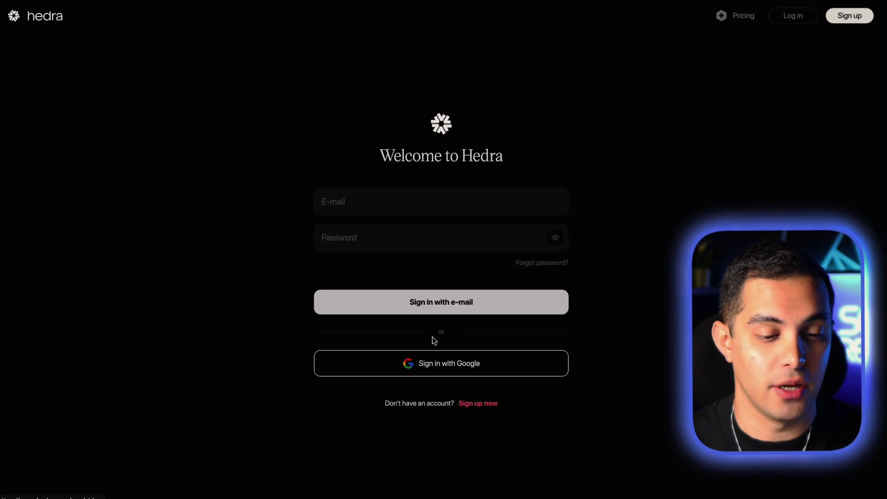
{"action": "left_click", "coordinate": [435, 367]}
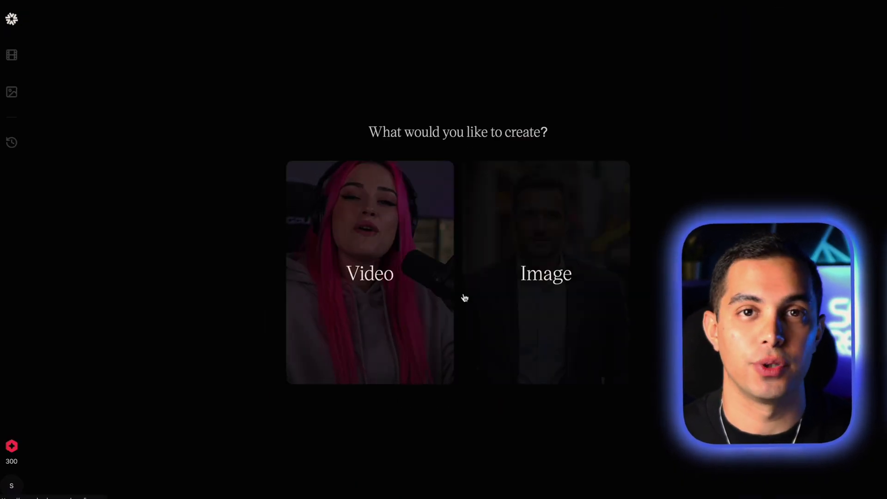
- Choose Video, check remaining credits, and set the Character-3 video to 9:16 at 720p
{"action": "left_click", "coordinate": [363, 277]}
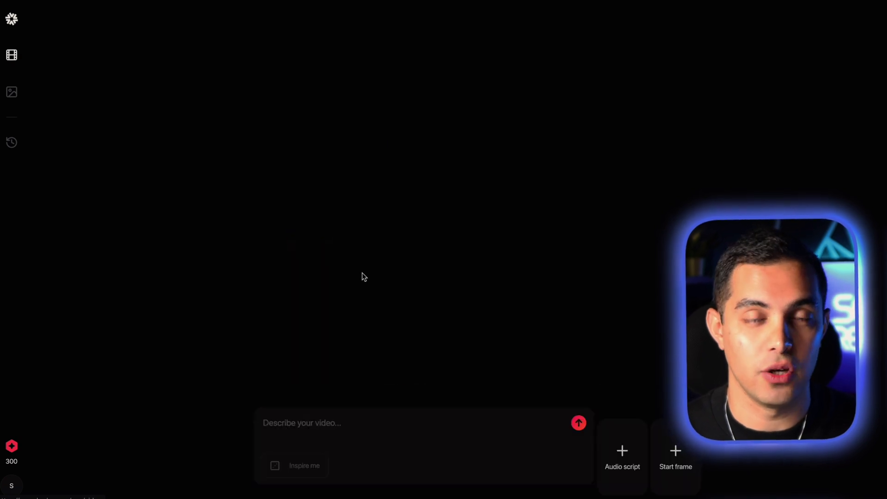
{"action": "left_click", "coordinate": [12, 446]}
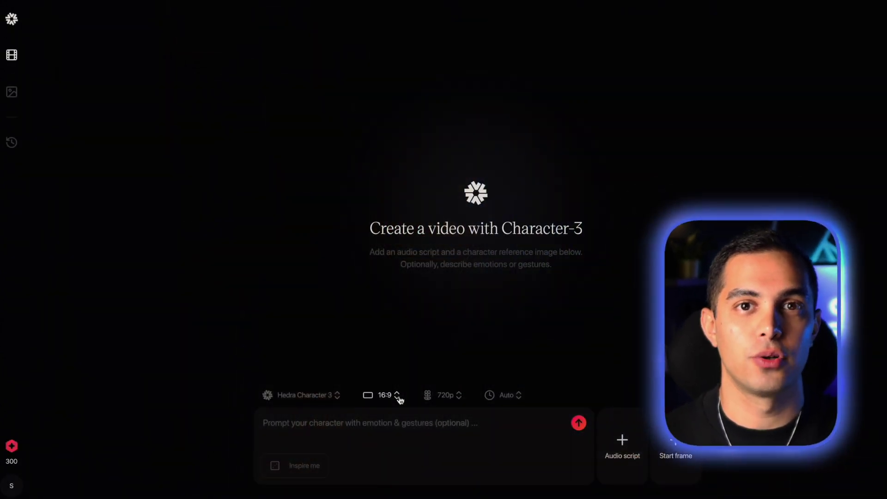
{"action": "left_click", "coordinate": [397, 396]}
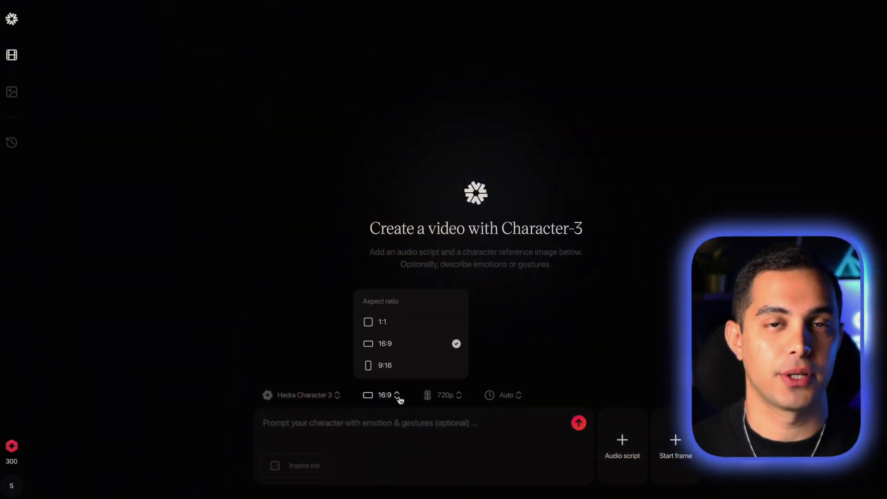
{"action": "left_click", "coordinate": [396, 369]}
{"action": "left_click", "coordinate": [443, 397]}
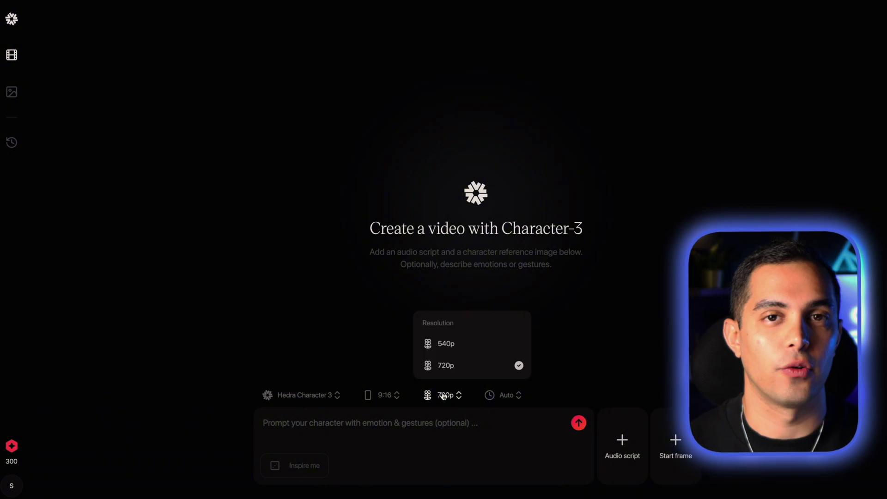
{"action": "left_click", "coordinate": [443, 396]}
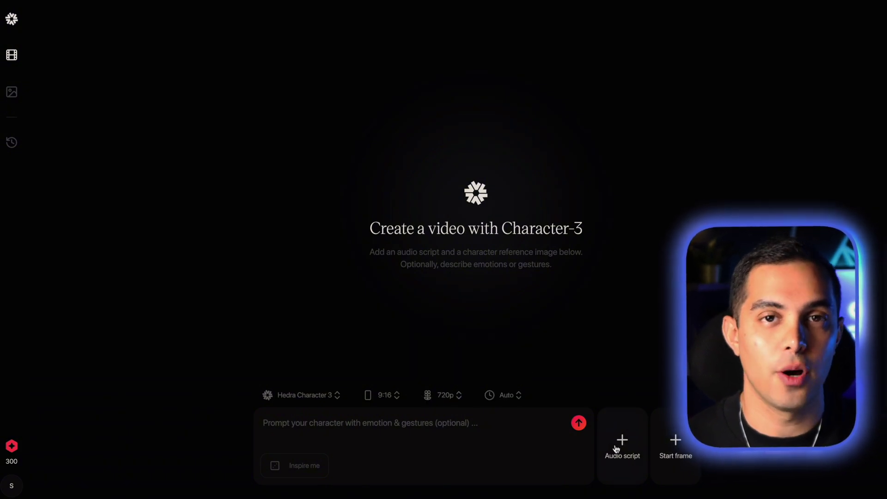
{"action": "left_click", "coordinate": [616, 448]}
- Upload the snaptik mp3 from Downloads as the audio and trim its end below 20 seconds
{"action": "left_click", "coordinate": [625, 391]}
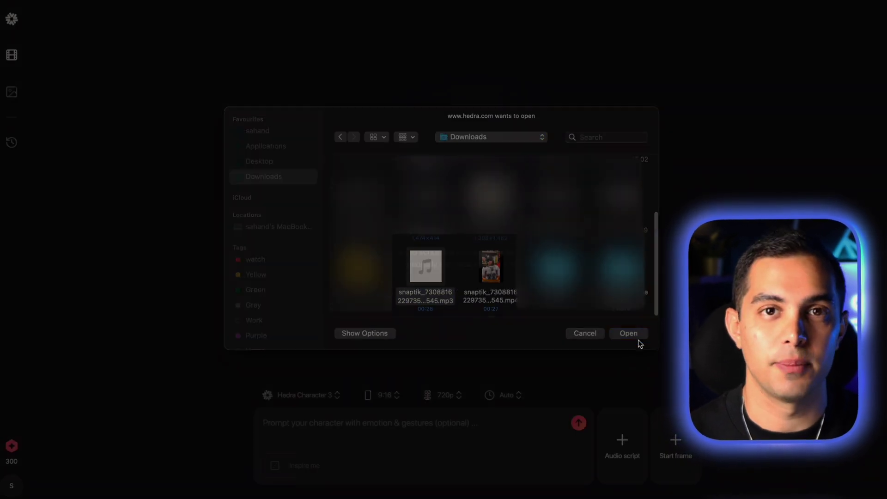
{"action": "left_click", "coordinate": [637, 337]}
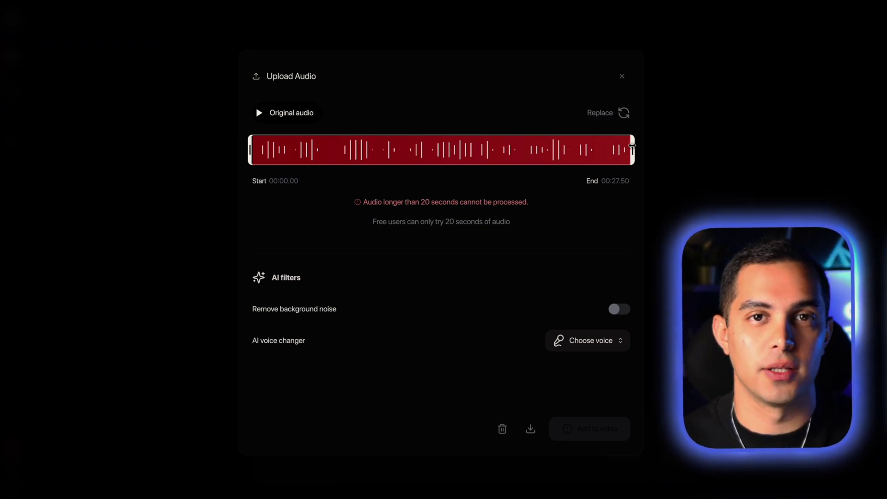
{"action": "left_click_drag", "start_coordinate": [624, 147], "coordinate": [476, 148]}
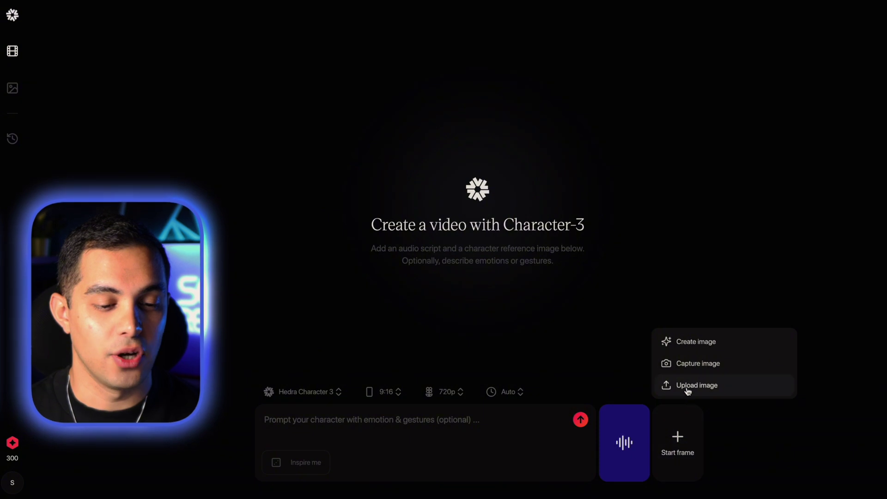
- Use the baby image as start frame, paste the lip-sync prompt, and submit the video for generation
{"action": "left_click", "coordinate": [688, 387]}
{"action": "left_click", "coordinate": [624, 334]}
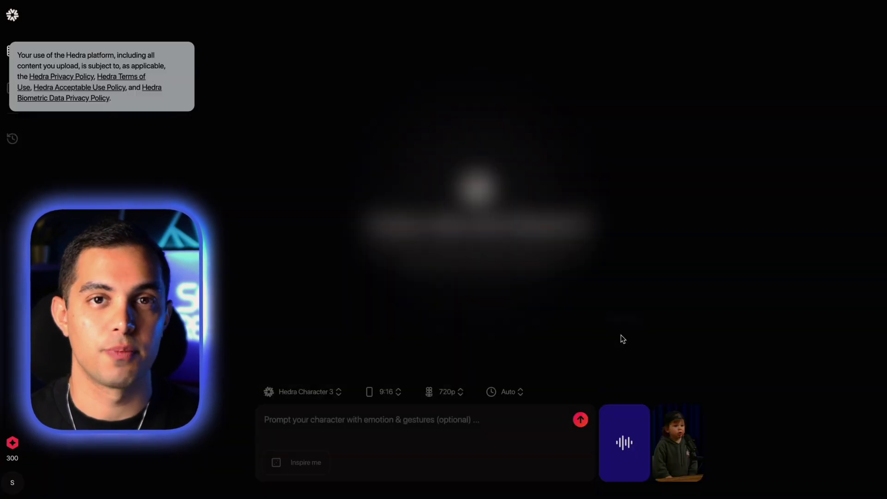
{"action": "left_click", "coordinate": [425, 444]}
{"action": "key", "text": "ctrl+v"}
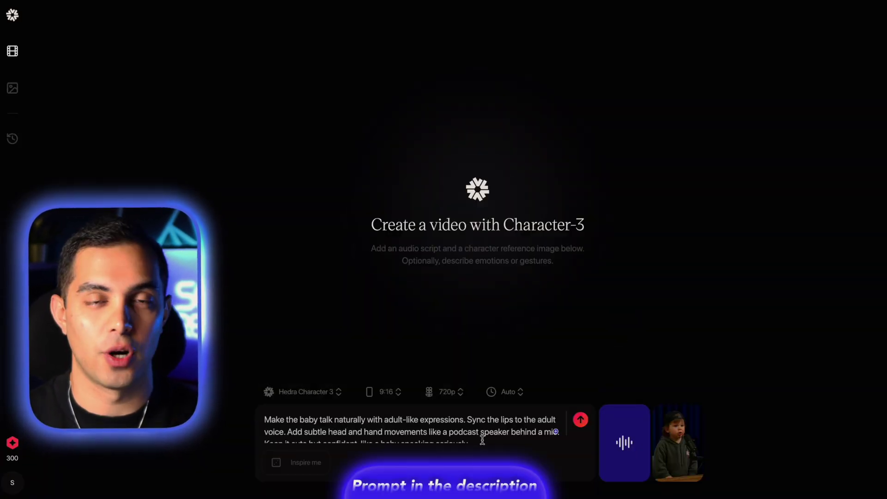
{"action": "scroll", "coordinate": [482, 440], "scroll_direction": "down", "scroll_amount": 1}
{"action": "scroll", "coordinate": [419, 413], "scroll_direction": "up", "scroll_amount": 1}
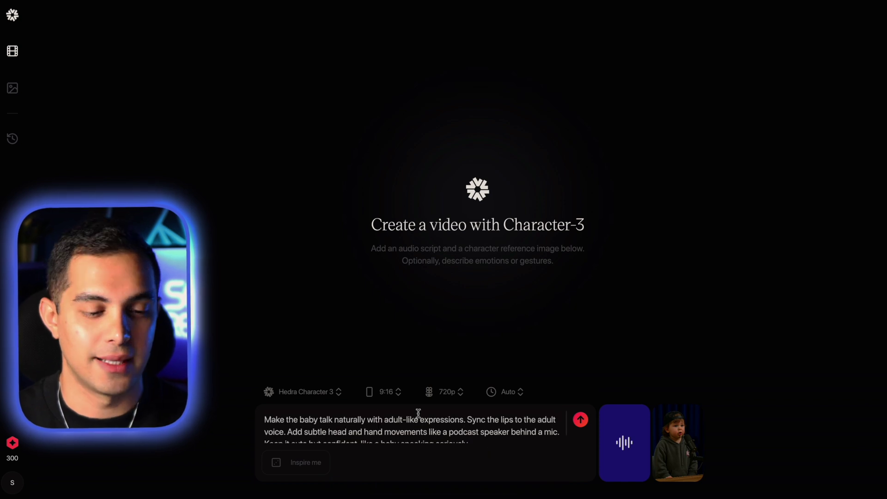
{"action": "left_click", "coordinate": [581, 420]}
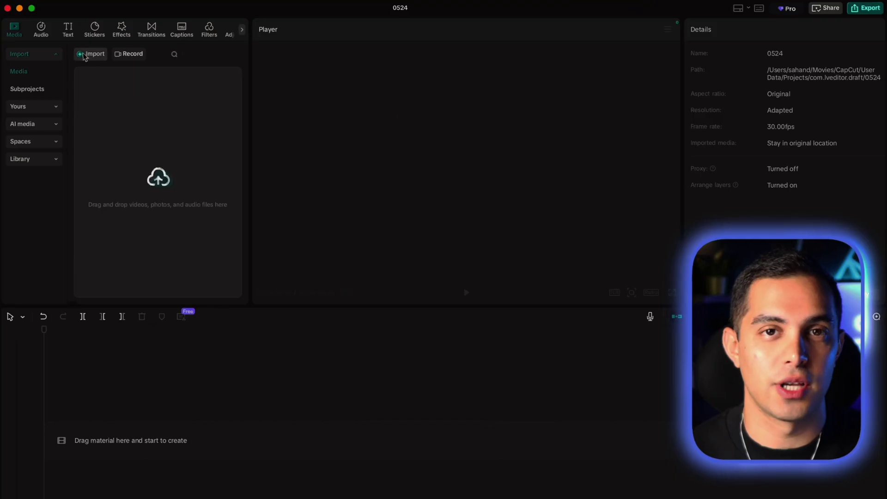
- Import the Hedra baby video, place it on the timeline, and generate English auto-captions
{"action": "left_click", "coordinate": [97, 54]}
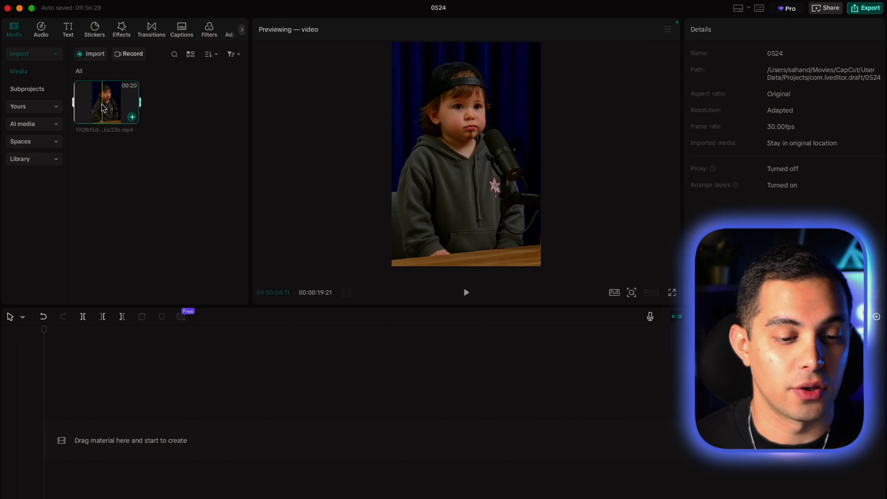
{"action": "left_click_drag", "start_coordinate": [100, 108], "coordinate": [79, 398]}
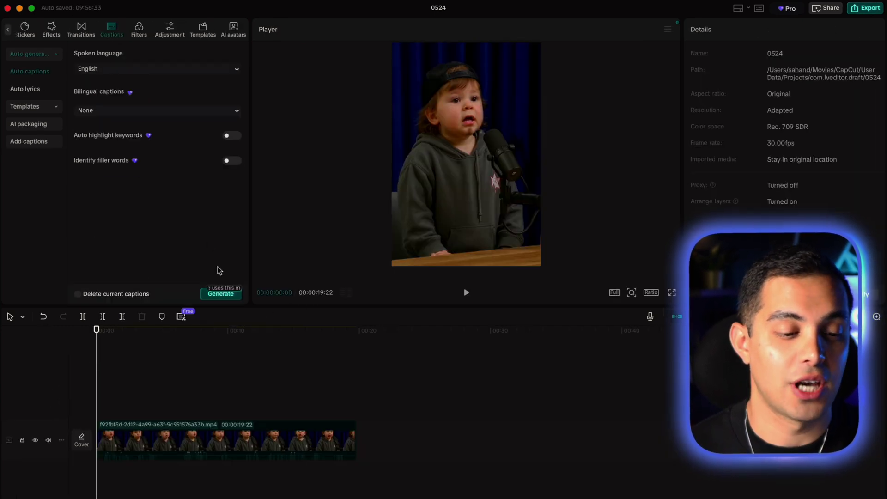
{"action": "left_click", "coordinate": [221, 294]}
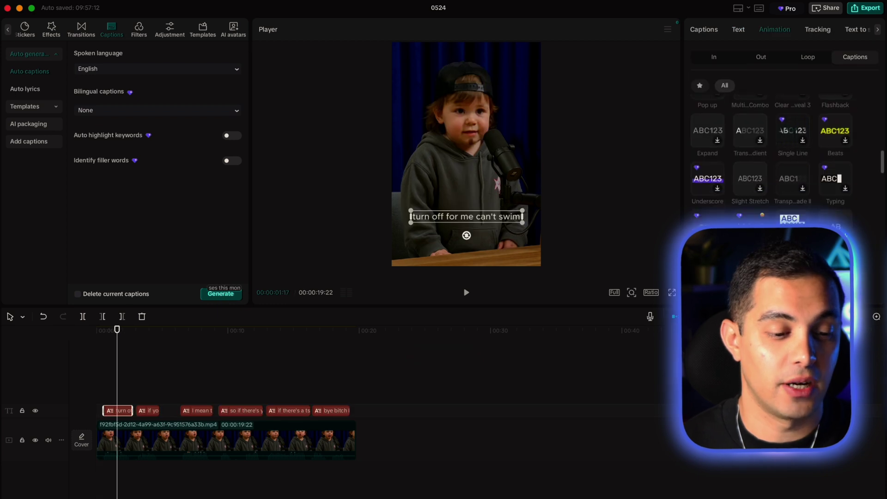
- Give the captions a Border-style uppercase highlight animation and a text template, then preview playback
{"action": "scroll", "coordinate": [785, 152], "scroll_direction": "up", "scroll_amount": 5}
{"action": "left_click", "coordinate": [750, 164]}
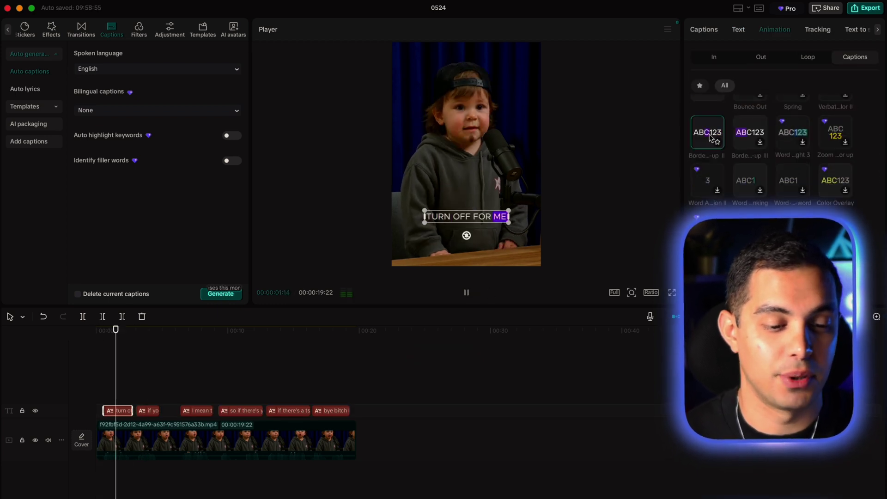
{"action": "left_click", "coordinate": [707, 168]}
{"action": "left_click", "coordinate": [531, 214]}
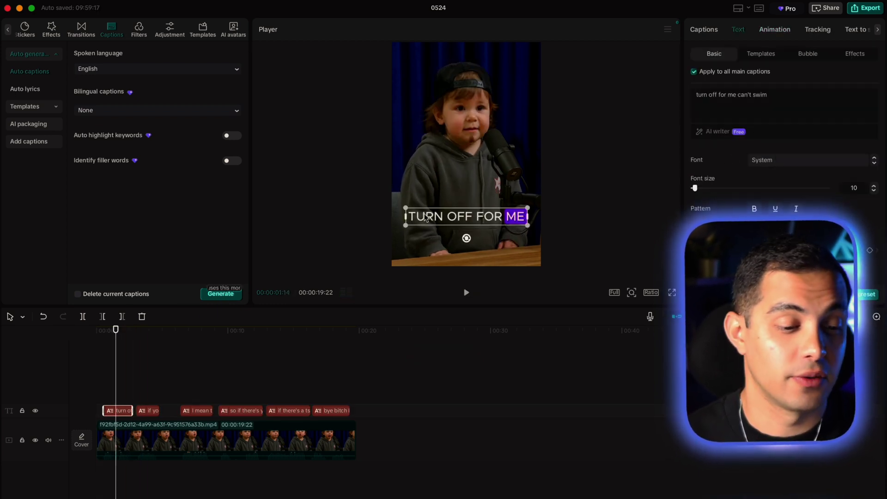
{"action": "left_click", "coordinate": [466, 292]}
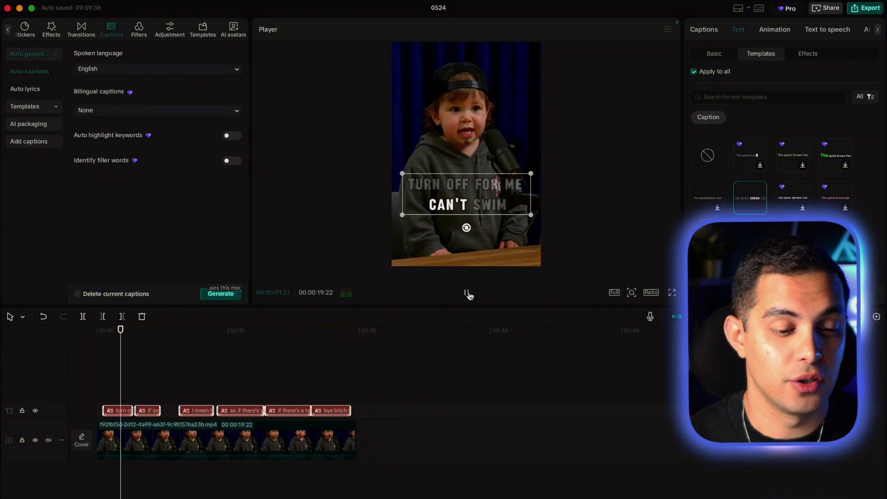